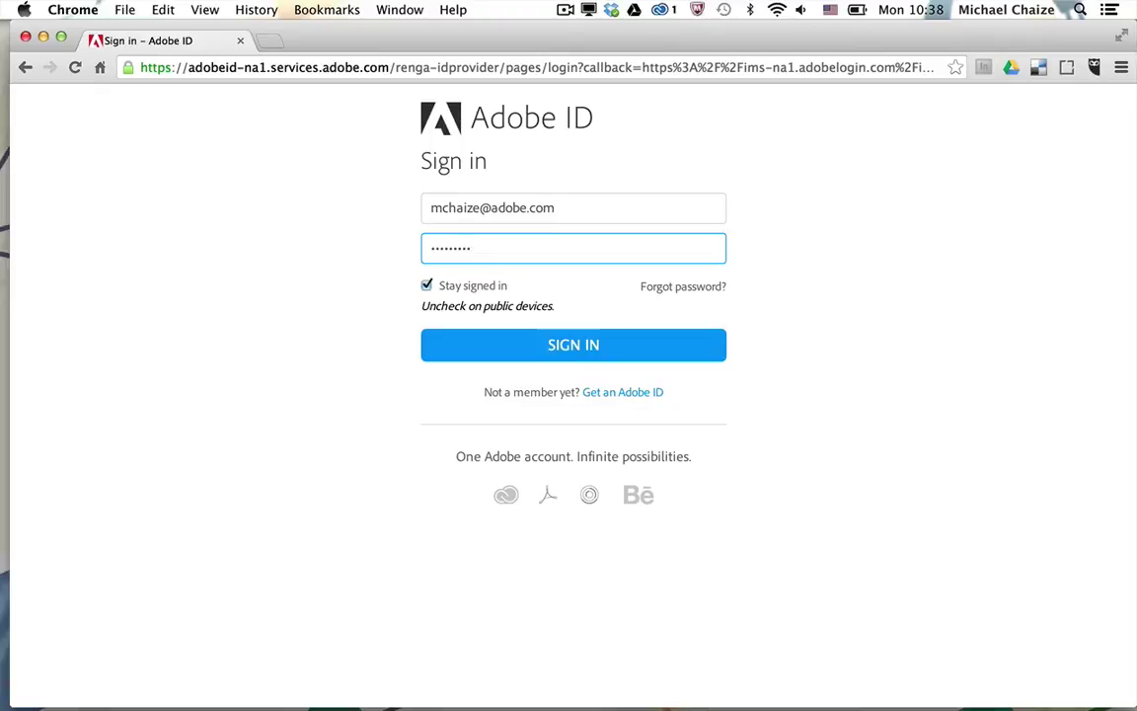
# Sign in with the Adobe ID and open the catalog of Creative Cloud desktop apps
pyautogui.click(604, 350)
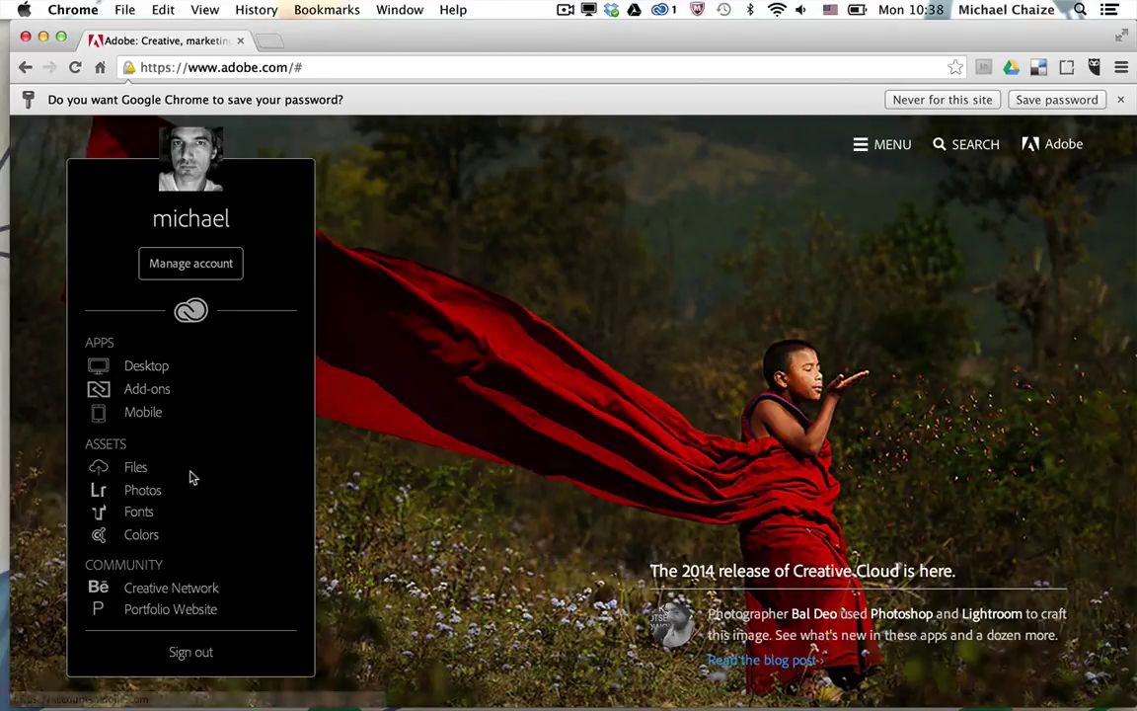
pyautogui.scroll(-3, 696, 371)
pyautogui.scroll(3, 696, 370)
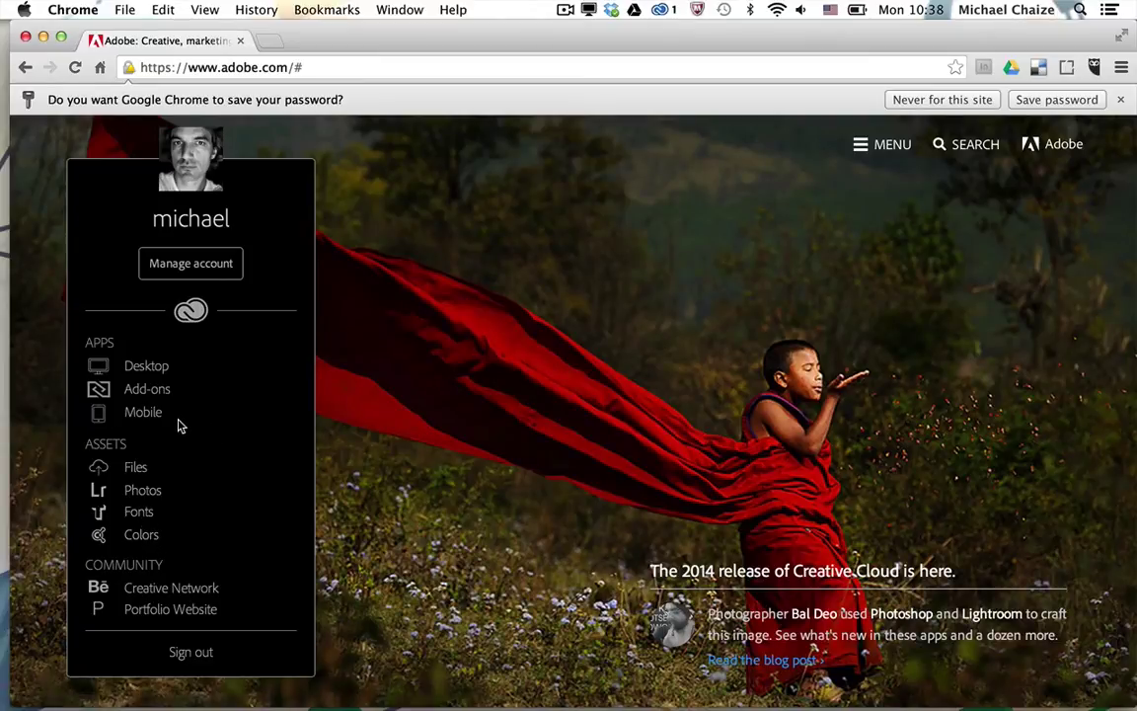
pyautogui.click(146, 367)
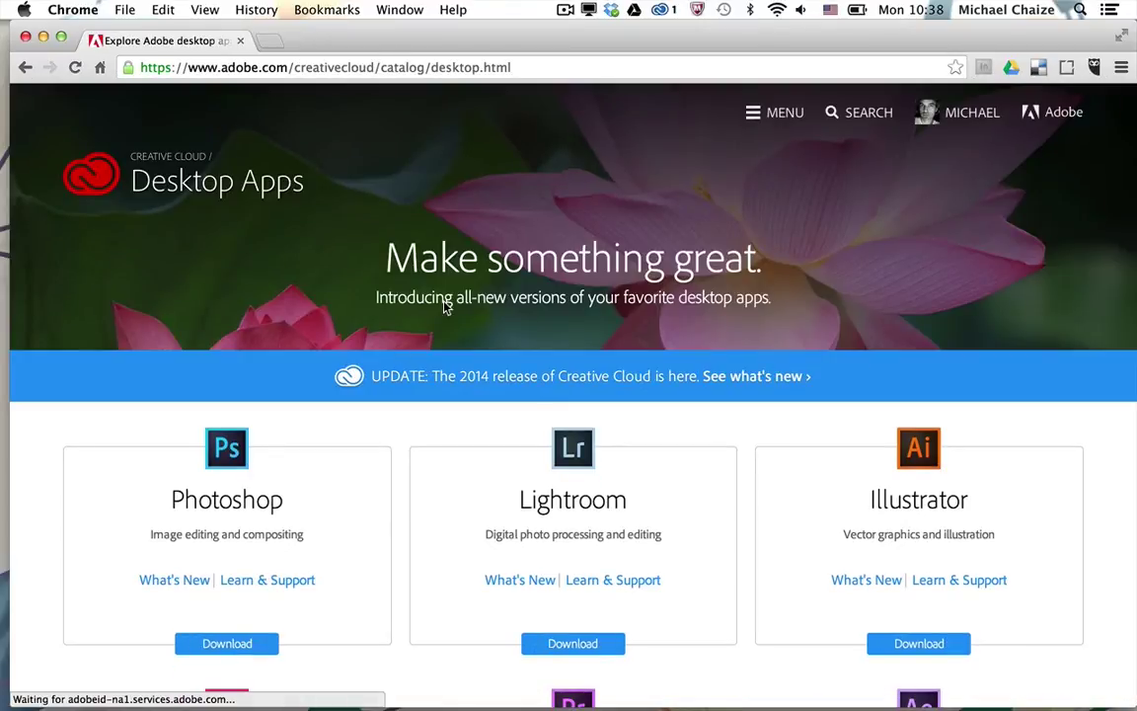
# Look through the desktop apps catalog and start the download of Adobe Muse
pyautogui.scroll(-10, 432, 431)
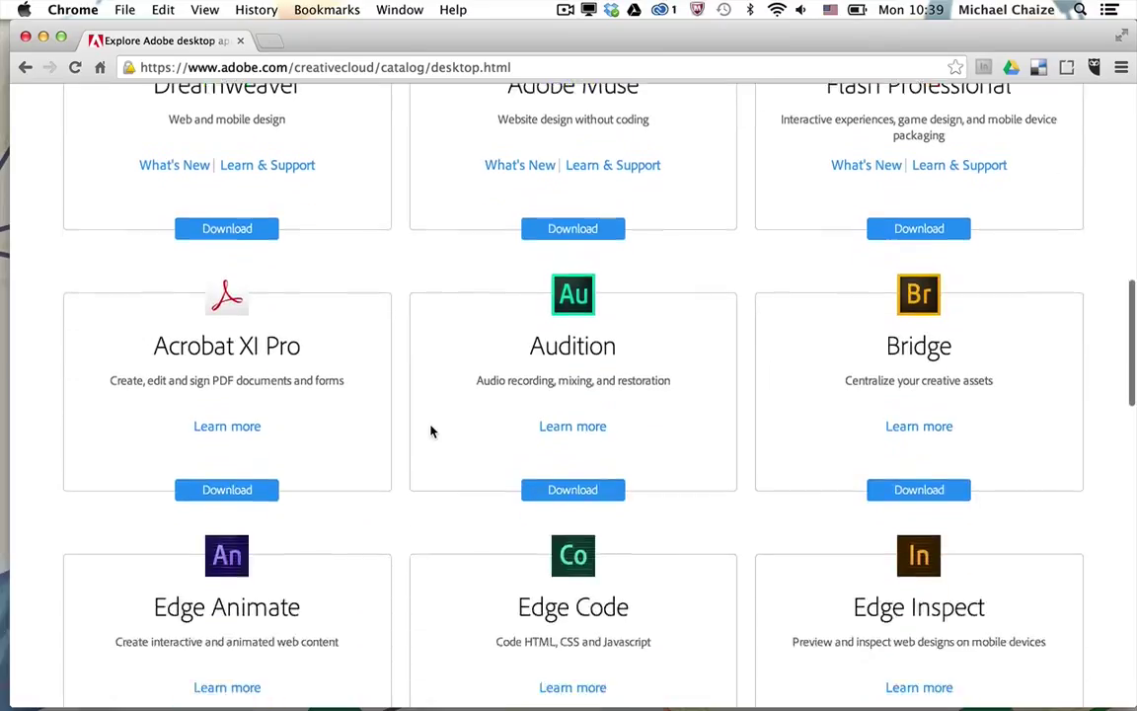
pyautogui.scroll(-10, 432, 431)
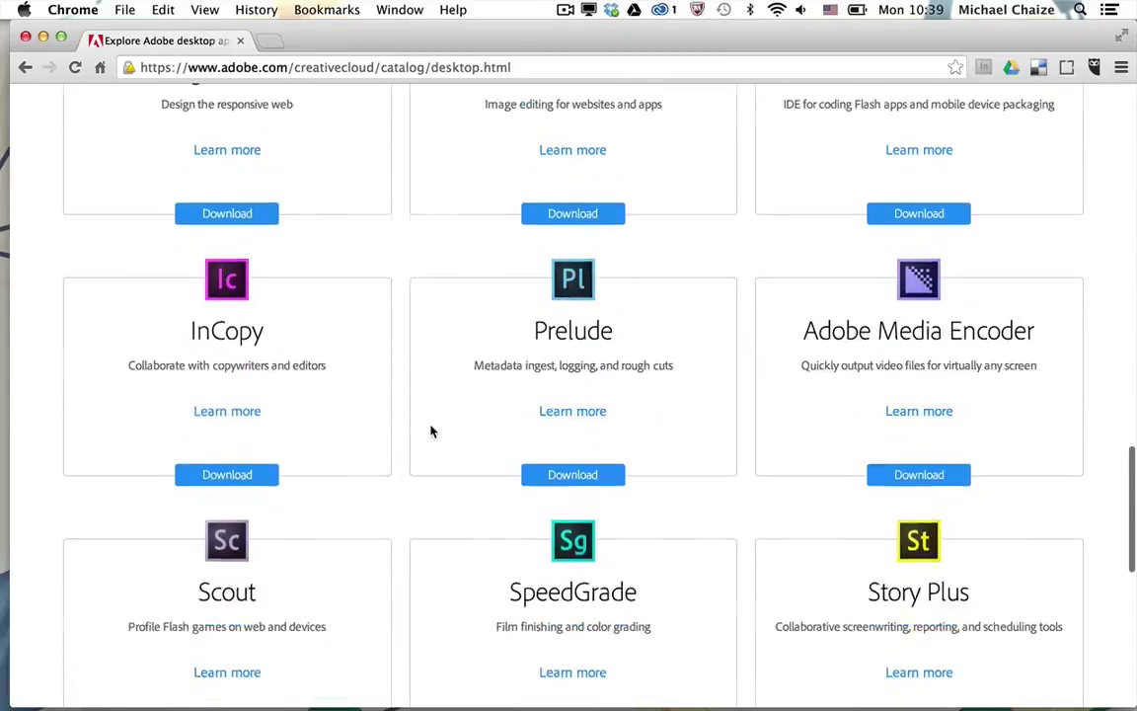
pyautogui.scroll(-4, 431, 431)
pyautogui.scroll(15, 431, 431)
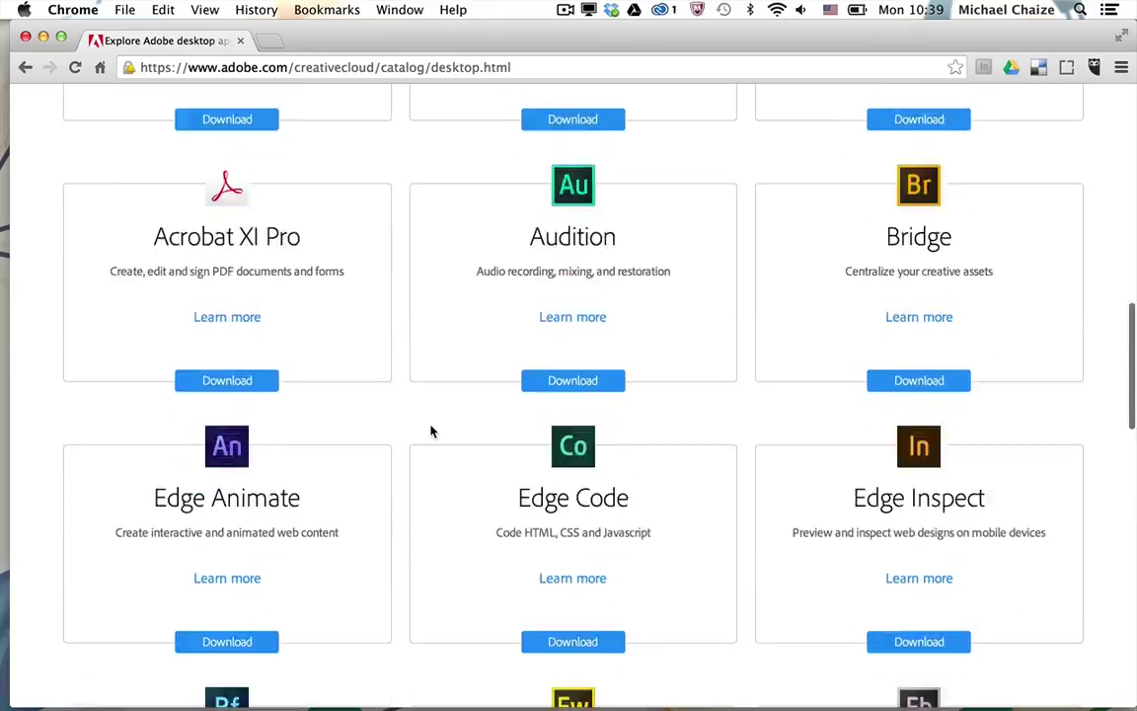
pyautogui.scroll(6, 431, 431)
pyautogui.scroll(-6, 703, 510)
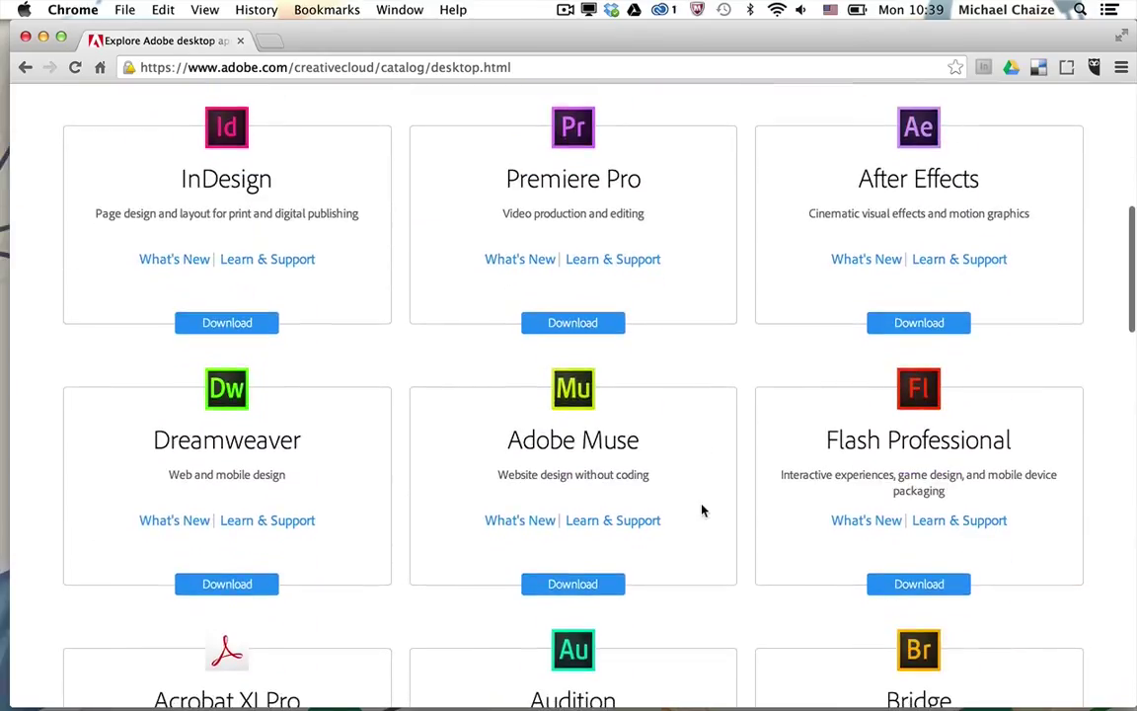
pyautogui.click(590, 584)
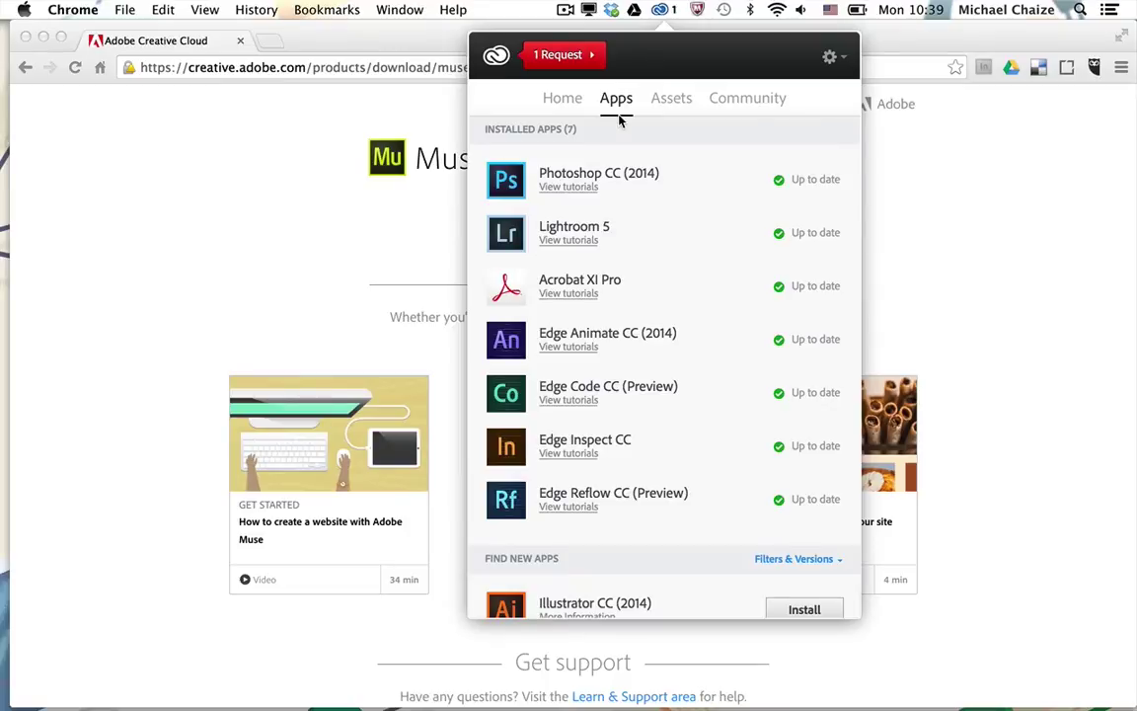
# Find Muse CC (2014) among the new apps in Creative Cloud, start its installation and authorize it with the computer account password
pyautogui.scroll(-5, 641, 343)
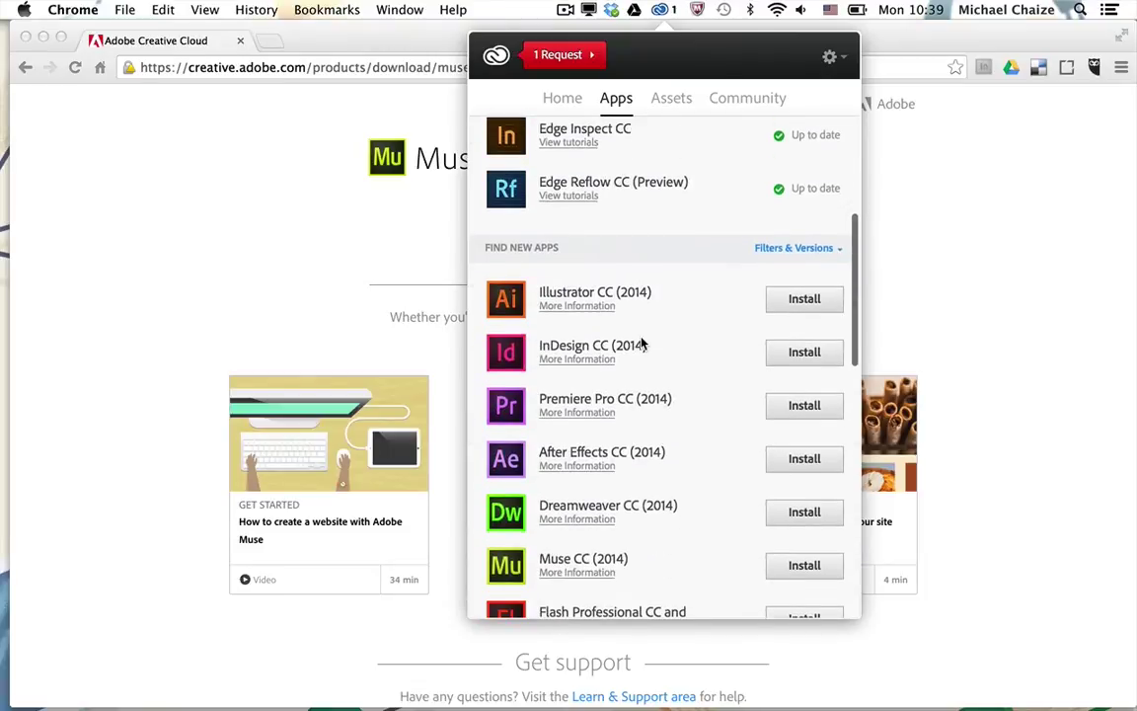
pyautogui.scroll(-5, 642, 343)
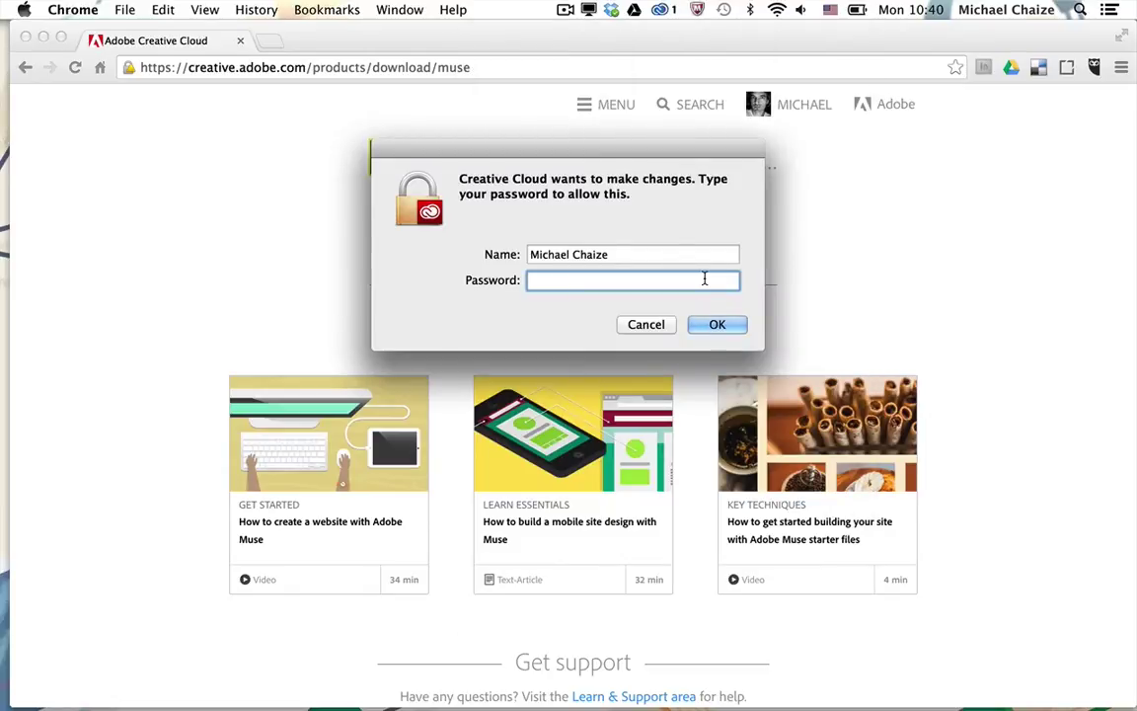
pyautogui.write('****')
pyautogui.press('Return')
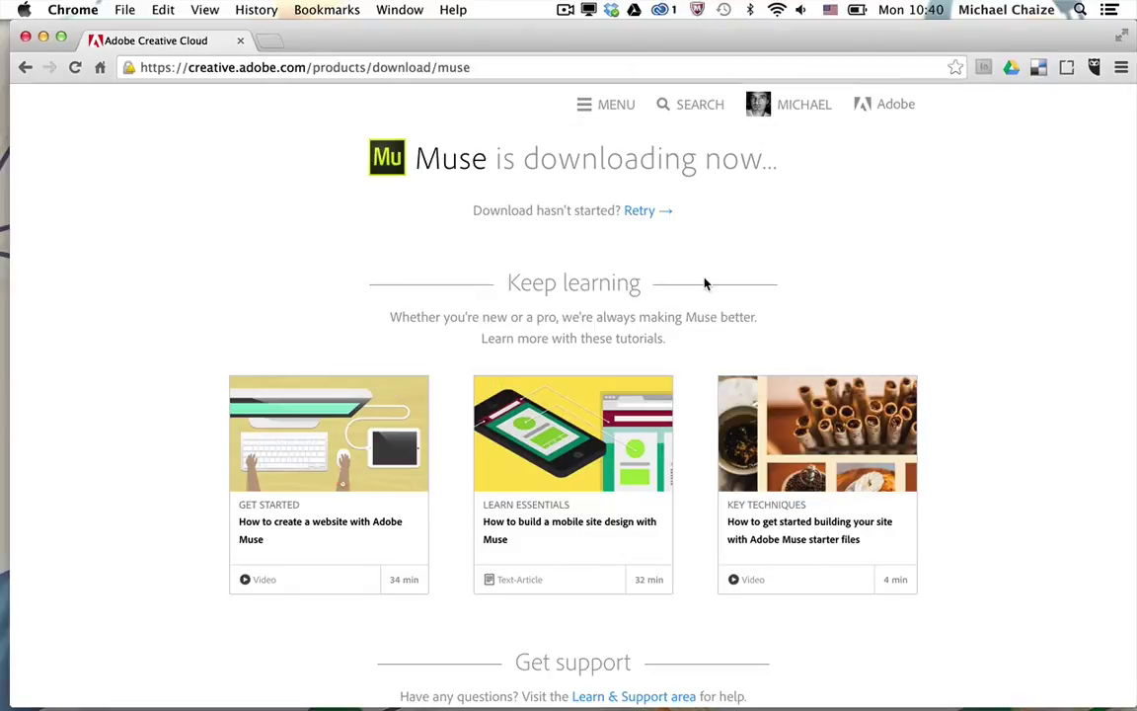
# Check the Muse CC (2014) installation progress in Creative Cloud and look through the activity feed, file assets and community activity
pyautogui.click(660, 10)
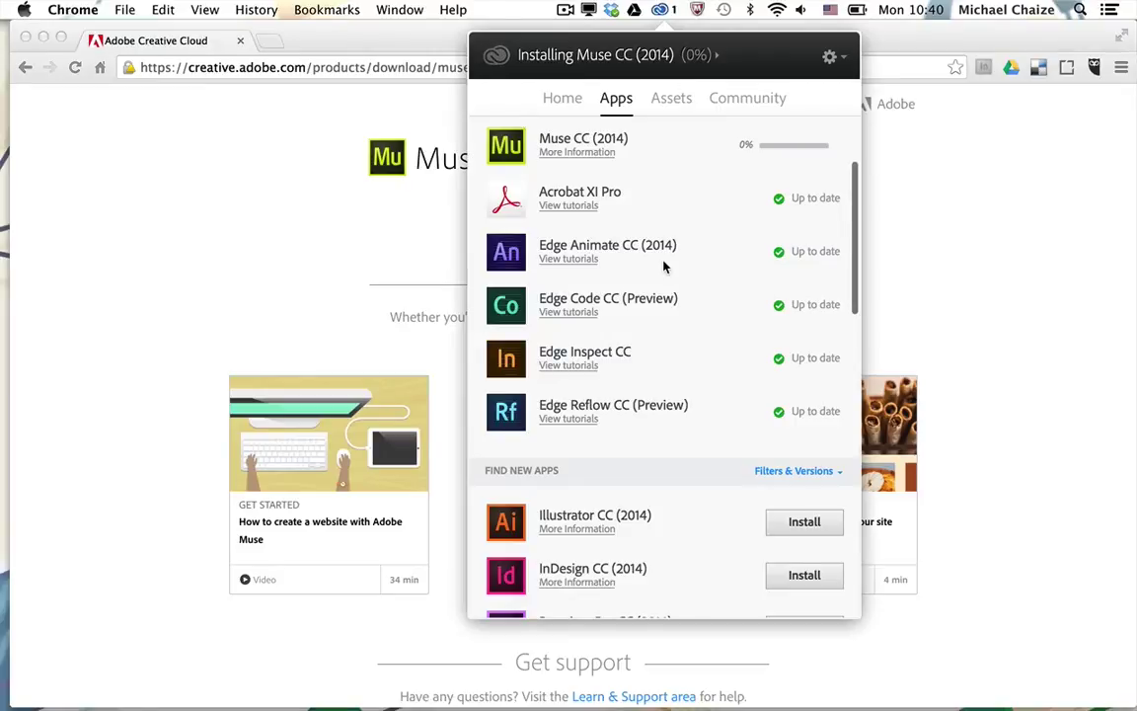
pyautogui.scroll(5, 663, 267)
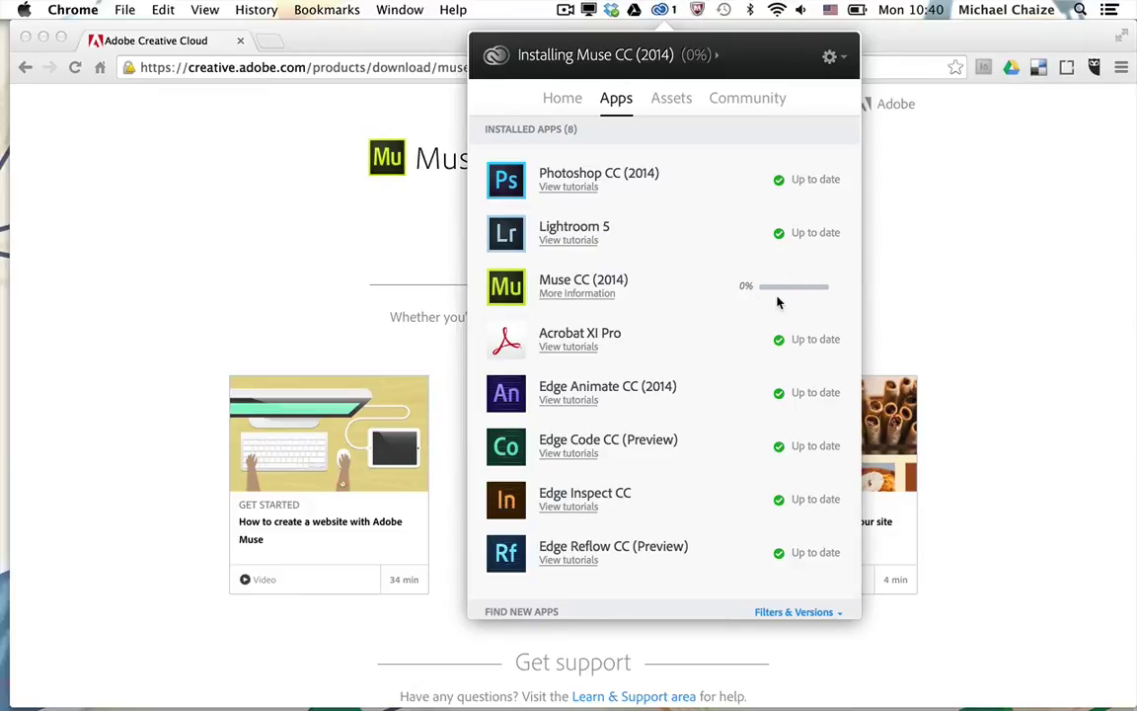
pyautogui.click(560, 98)
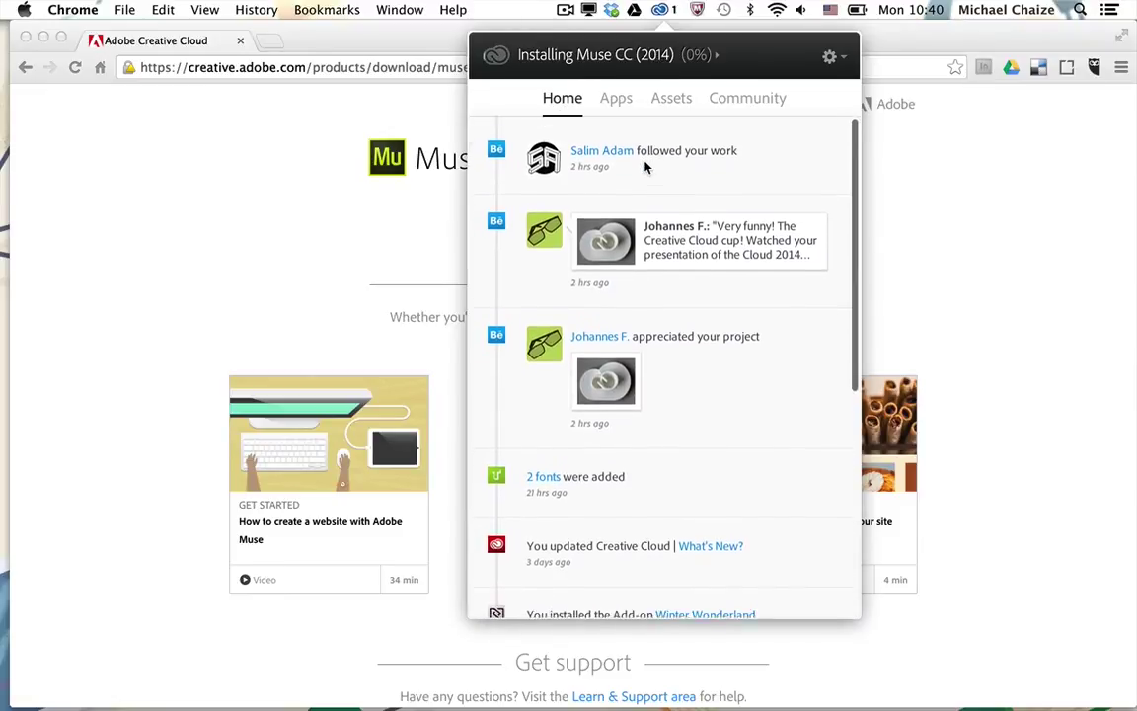
pyautogui.scroll(-10, 645, 168)
pyautogui.scroll(10, 646, 168)
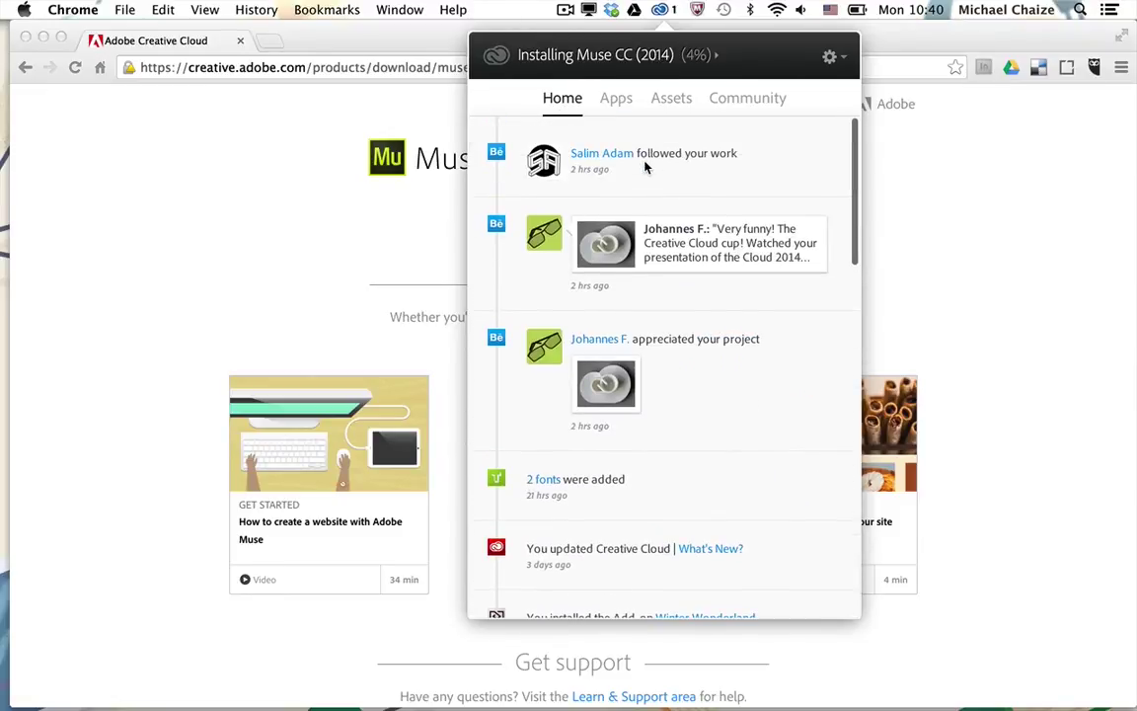
pyautogui.click(675, 101)
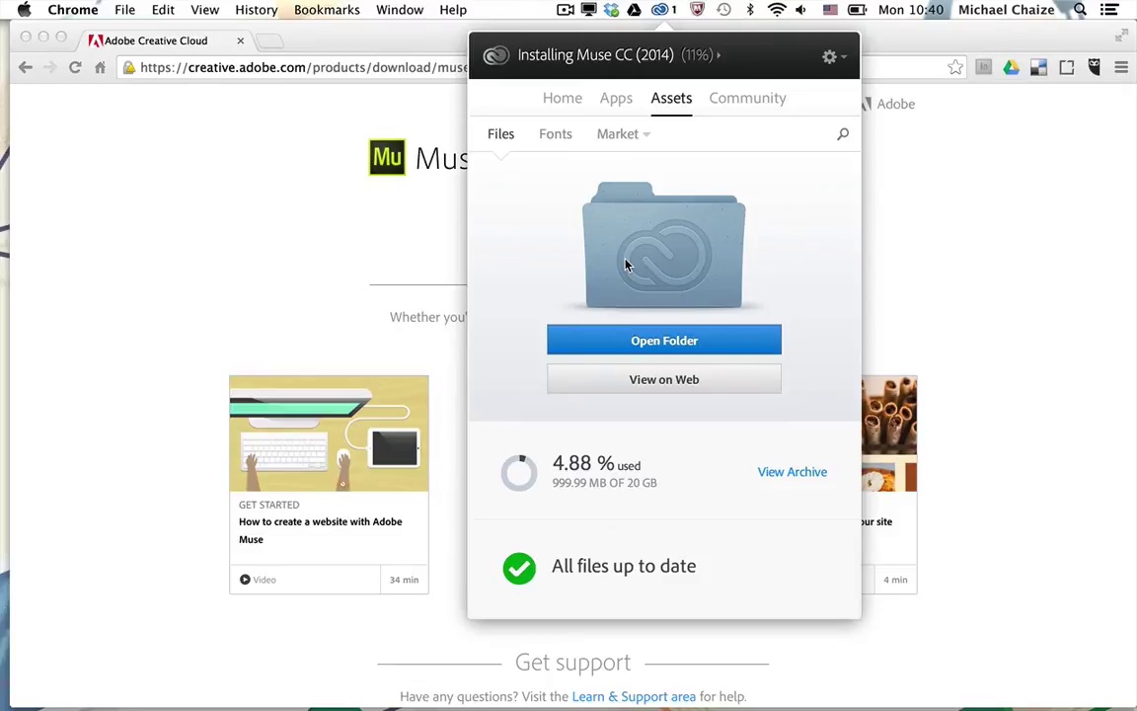
pyautogui.click(758, 99)
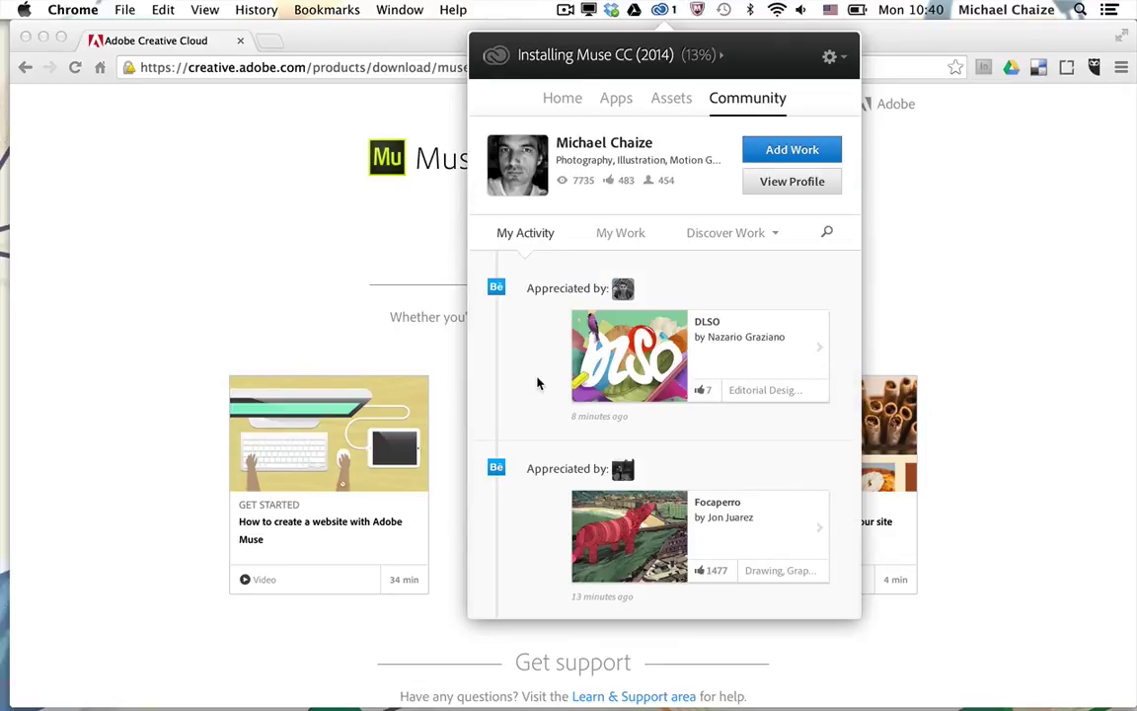
pyautogui.scroll(-10, 538, 383)
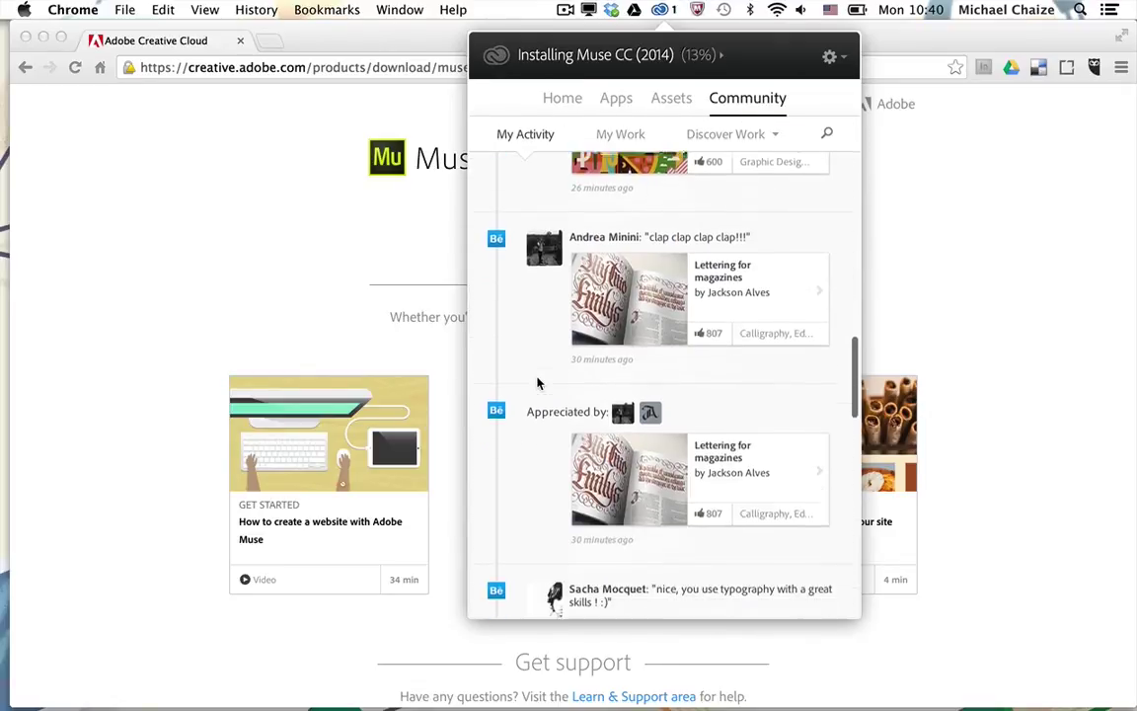
pyautogui.scroll(15, 538, 383)
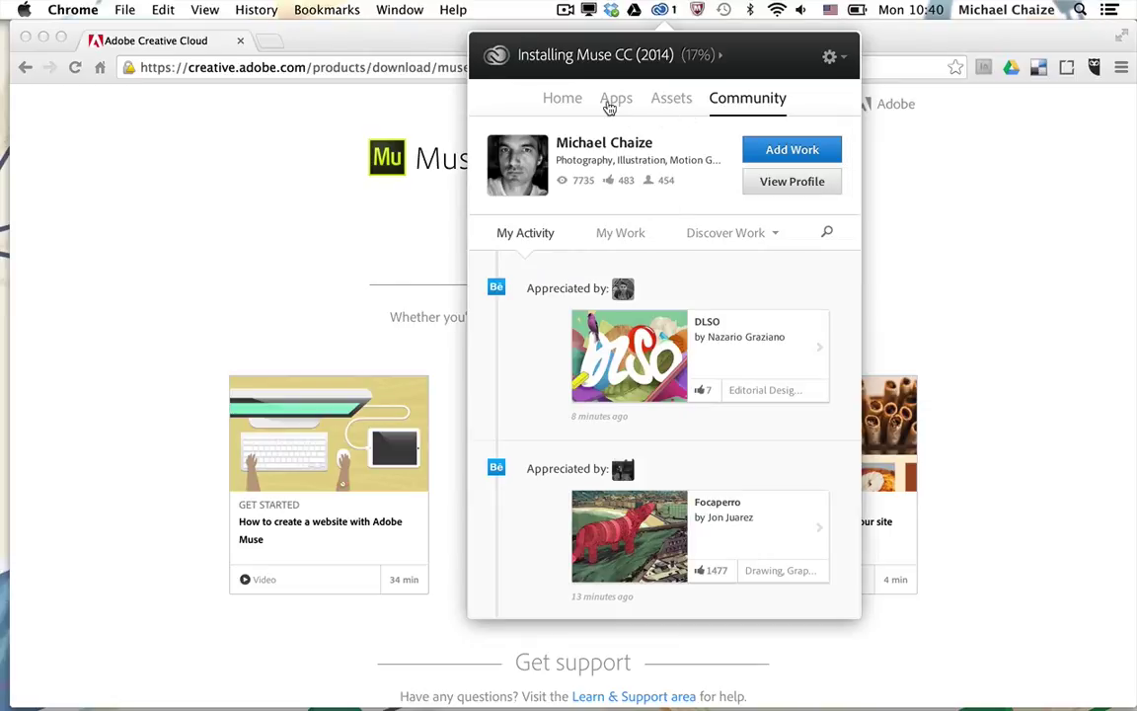
# Examine the installed and available apps in Creative Cloud while Muse installs, and close the Creative Cloud window
pyautogui.click(612, 102)
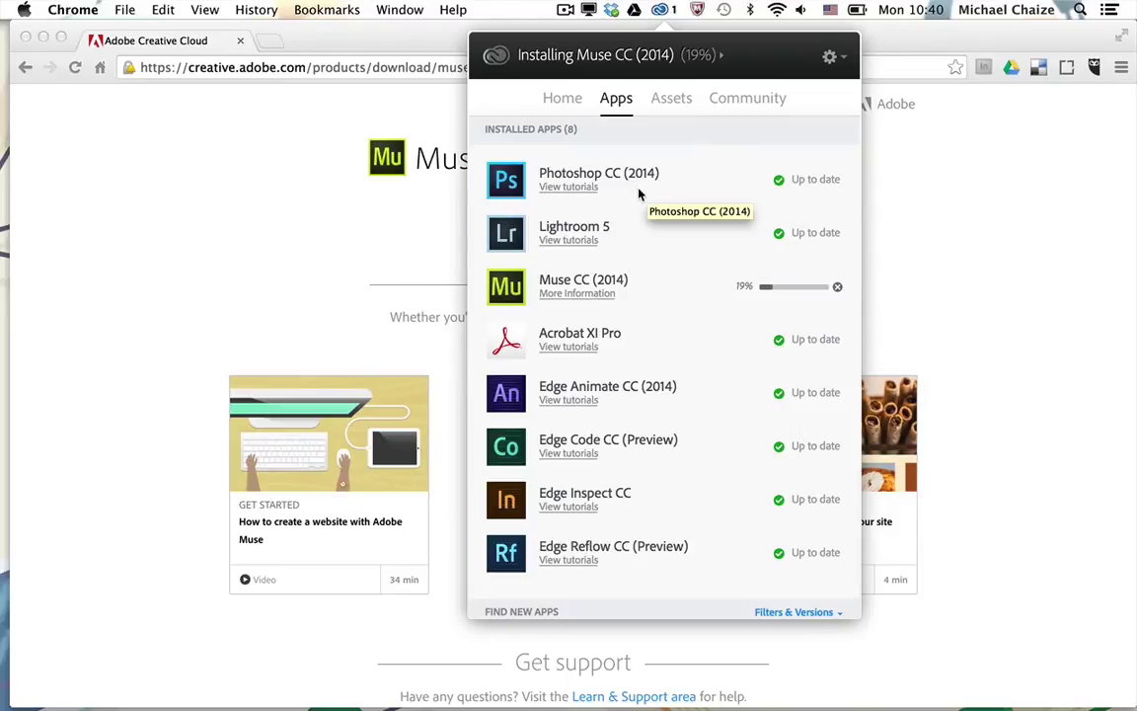
pyautogui.scroll(-5, 612, 212)
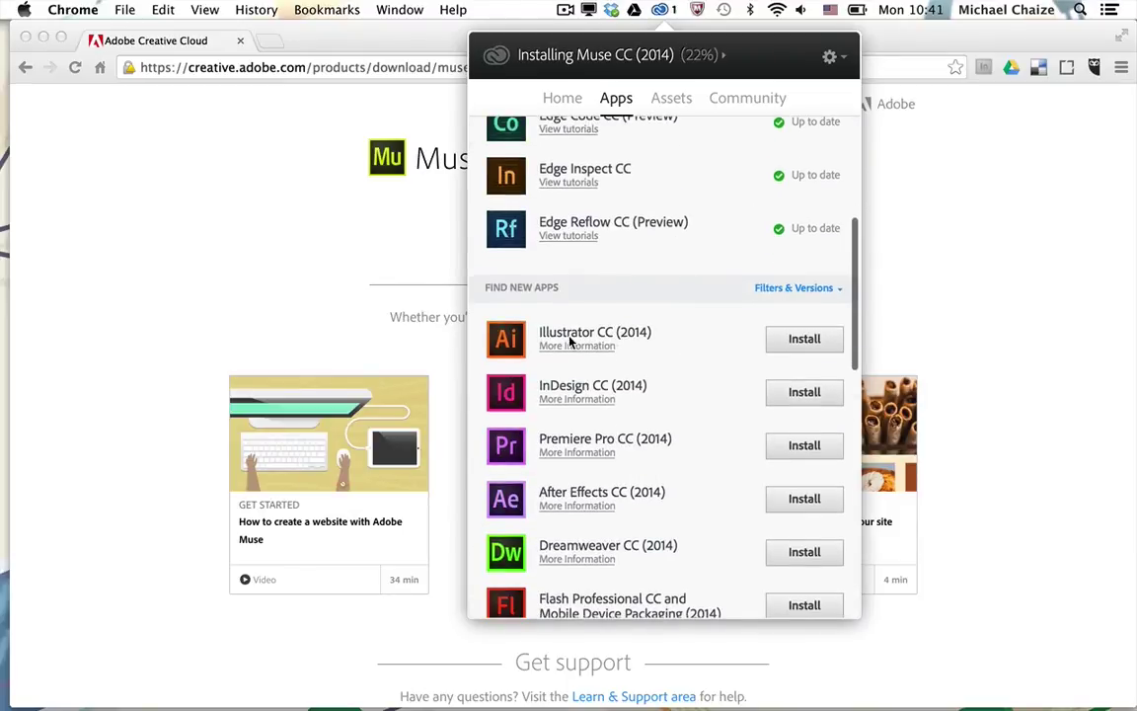
pyautogui.scroll(-3, 677, 383)
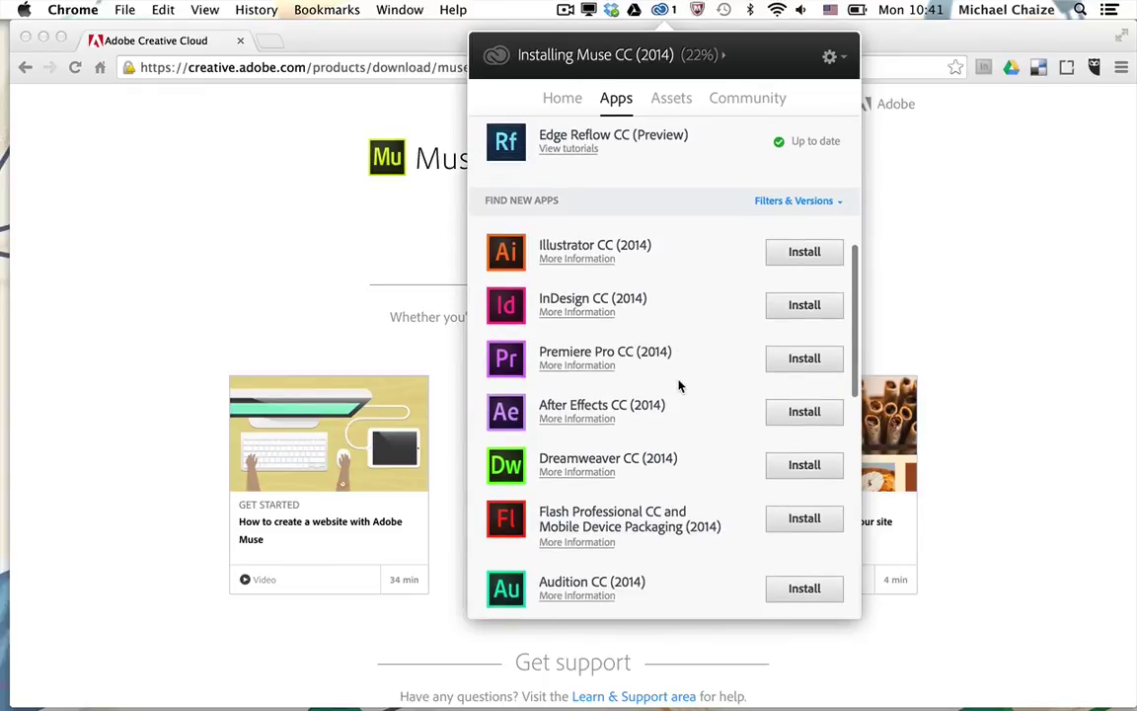
pyautogui.scroll(6, 665, 444)
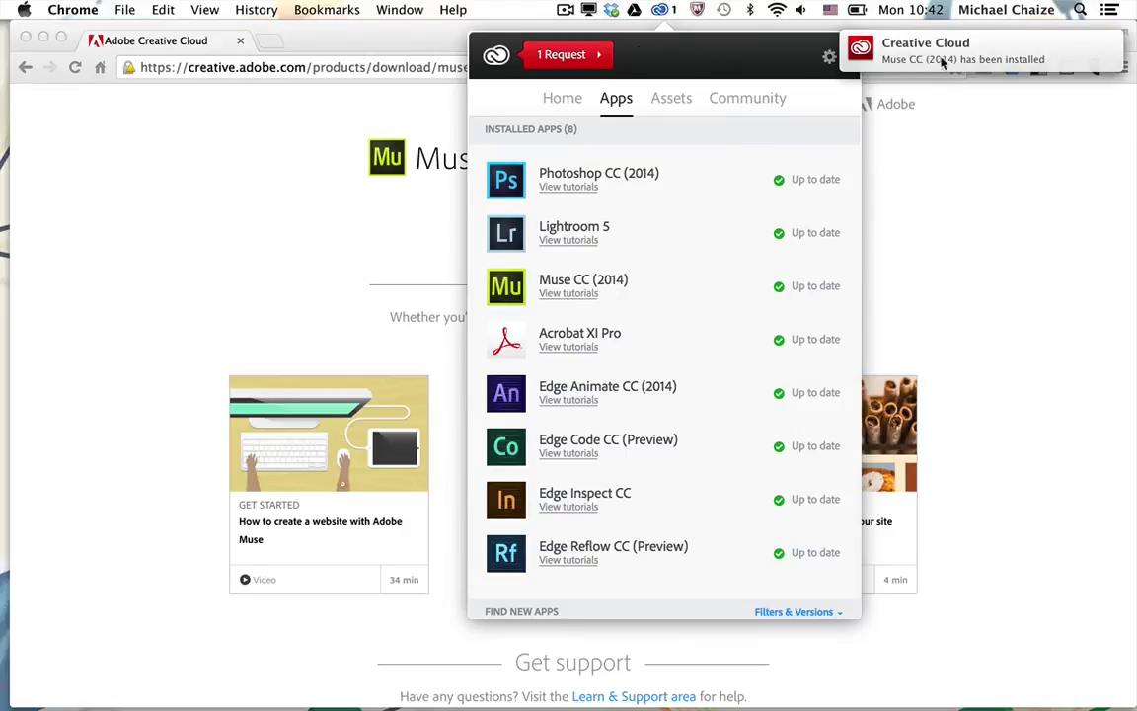
pyautogui.click(953, 249)
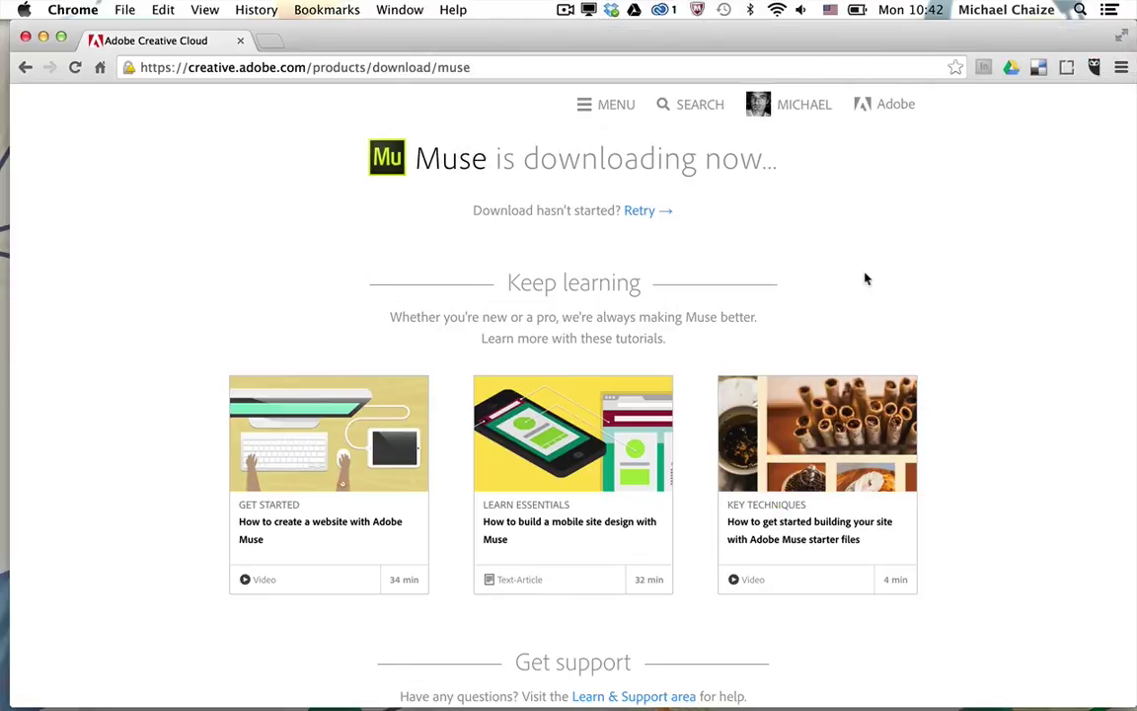
# Search the computer for "adobe muse" and launch Adobe Muse CC 2014
pyautogui.press('super+space')
pyautogui.write('adobe muse')
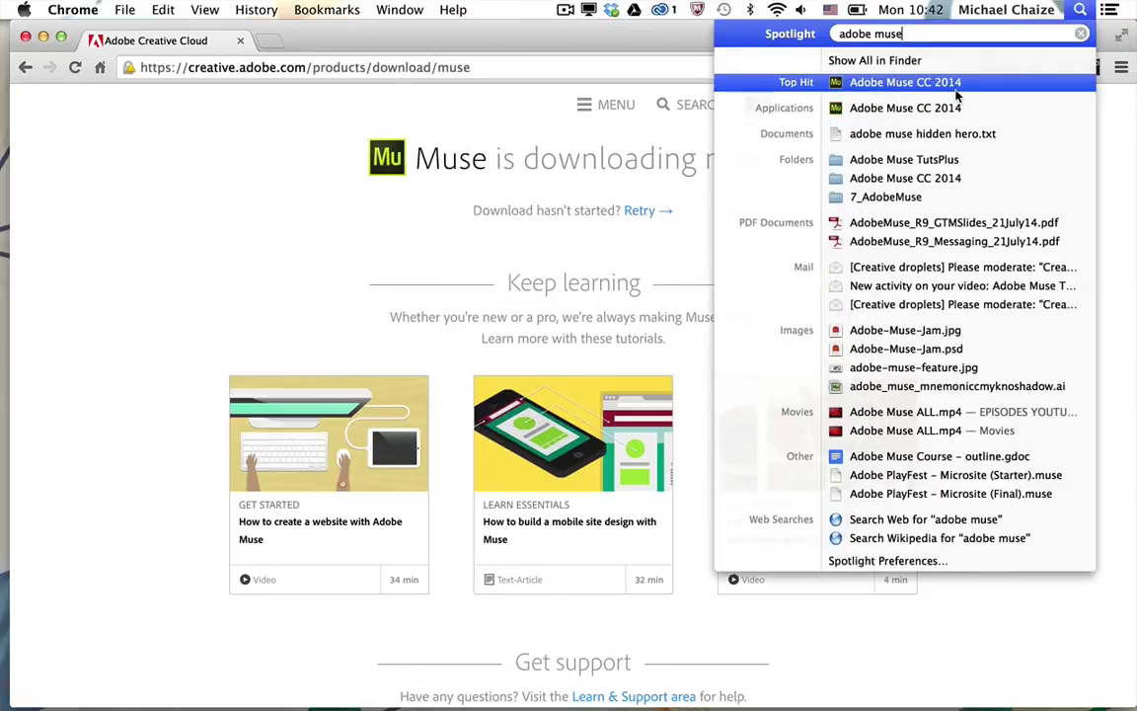
pyautogui.click(847, 82)
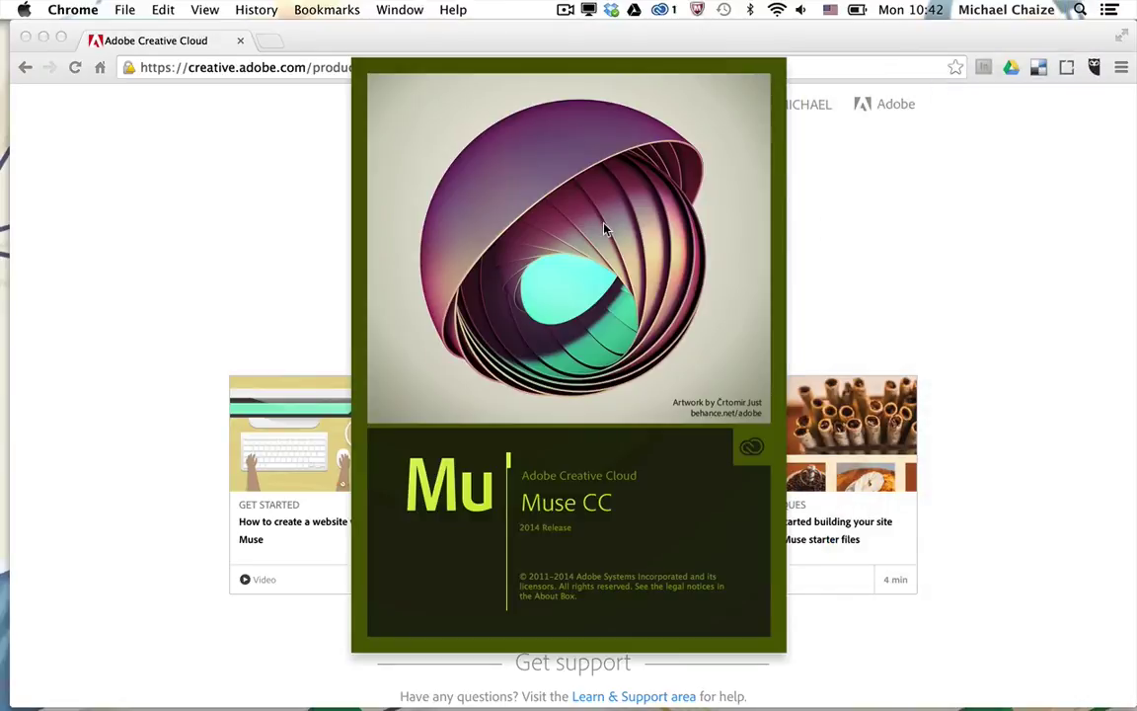